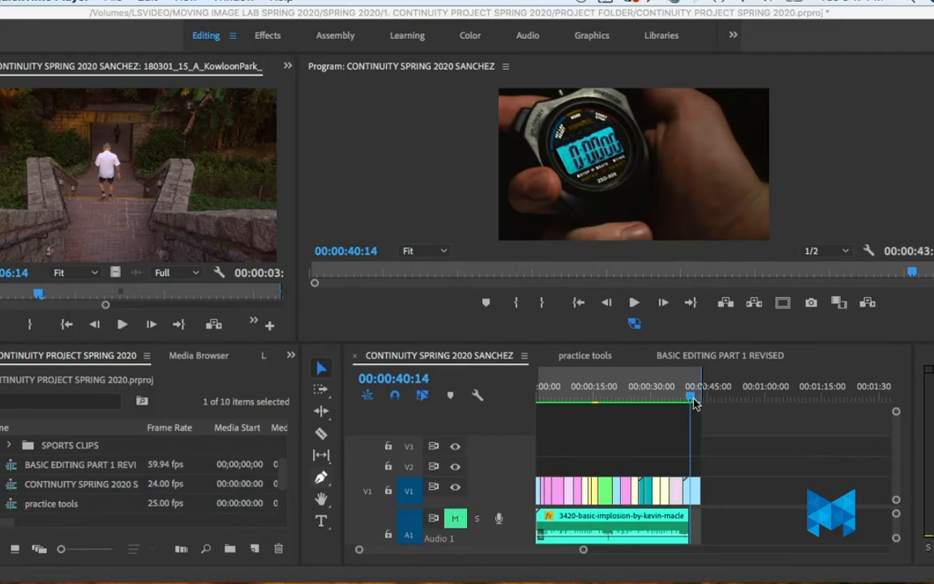
Step: Add a title over the stopwatch shot at 00:00:40:14 reading "It's Time To Get", "In Shape." and "Call Now." on three lines
left_click(735, 462)
key("t")
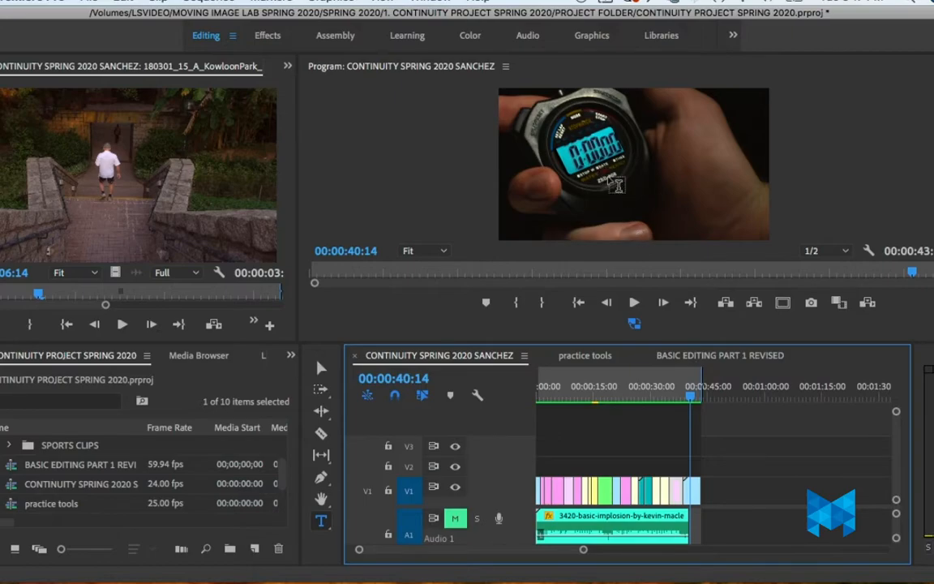
left_click(663, 153)
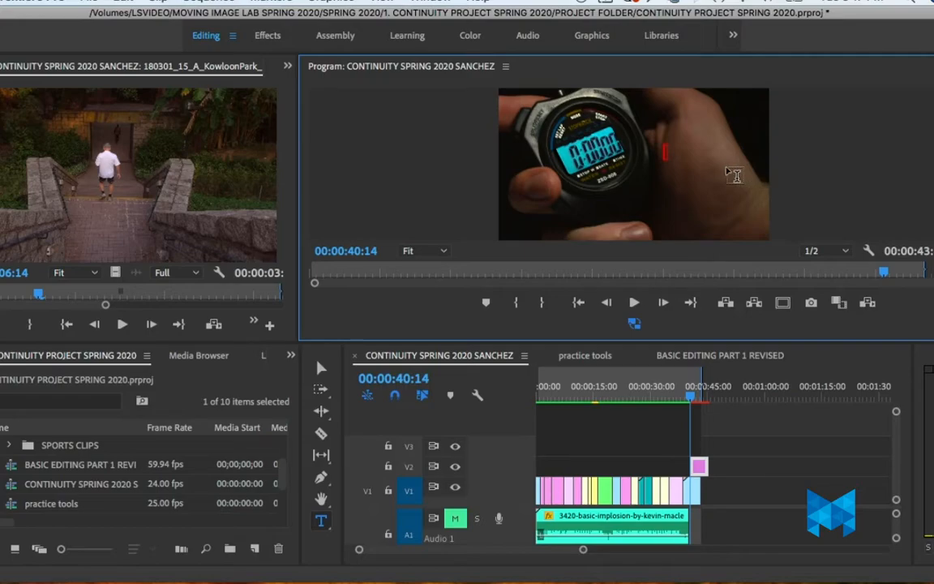
type("It's Time To")
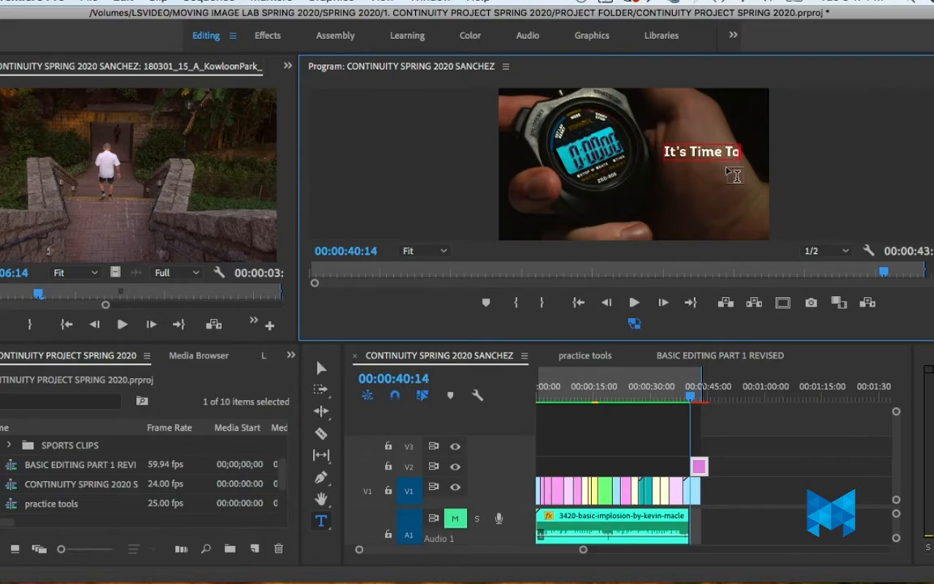
type(" Get")
key("Return")
type("In Shape.")
key("Return")
type("Call NOw.")
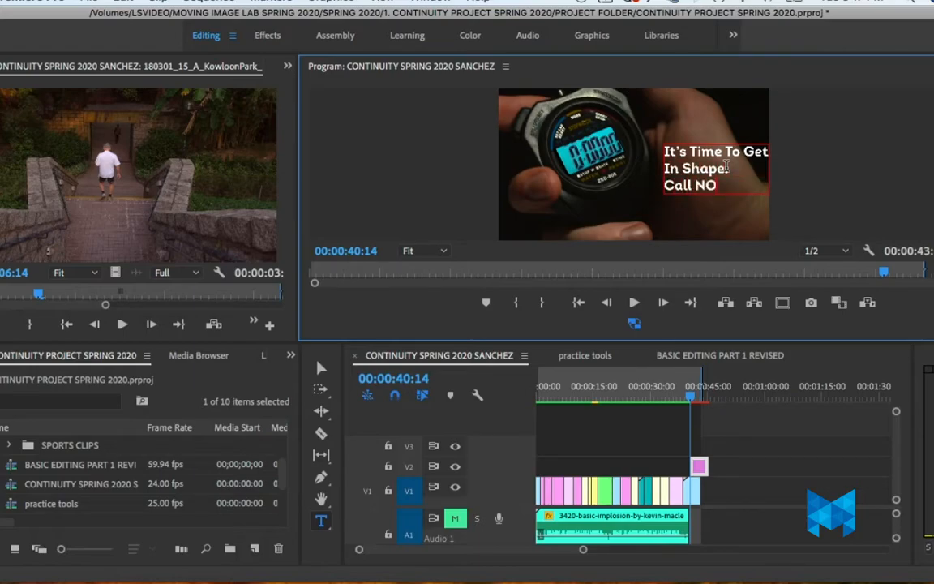
key("BackSpace")
key("BackSpace")
key("BackSpace")
type("ow.")
Step: Move the title slightly inward from the frame's edge, placing it over the hand beside the stopwatch
key("super+a")
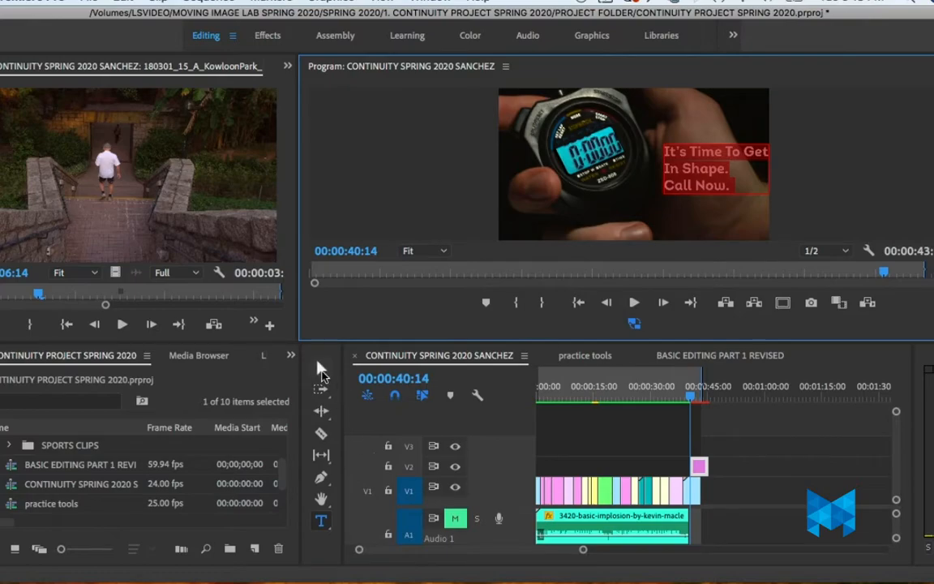
left_click(321, 369)
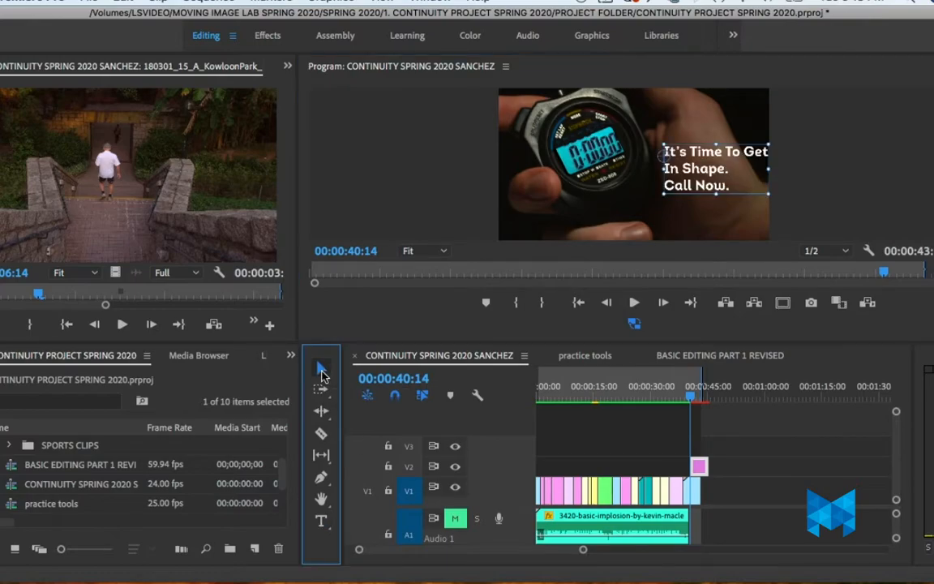
left_click(728, 157)
left_click_drag(728, 156, 720, 160)
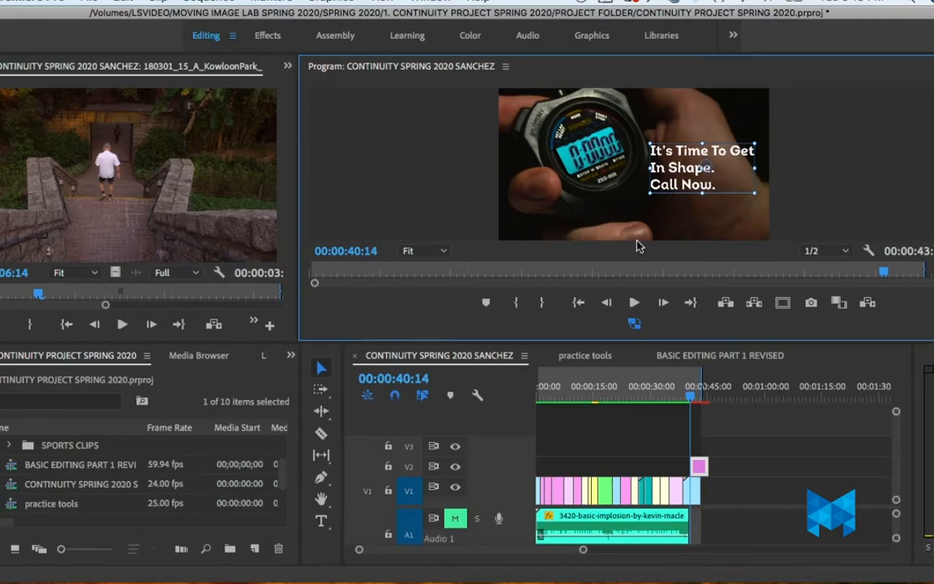
left_click_drag(732, 155, 738, 166)
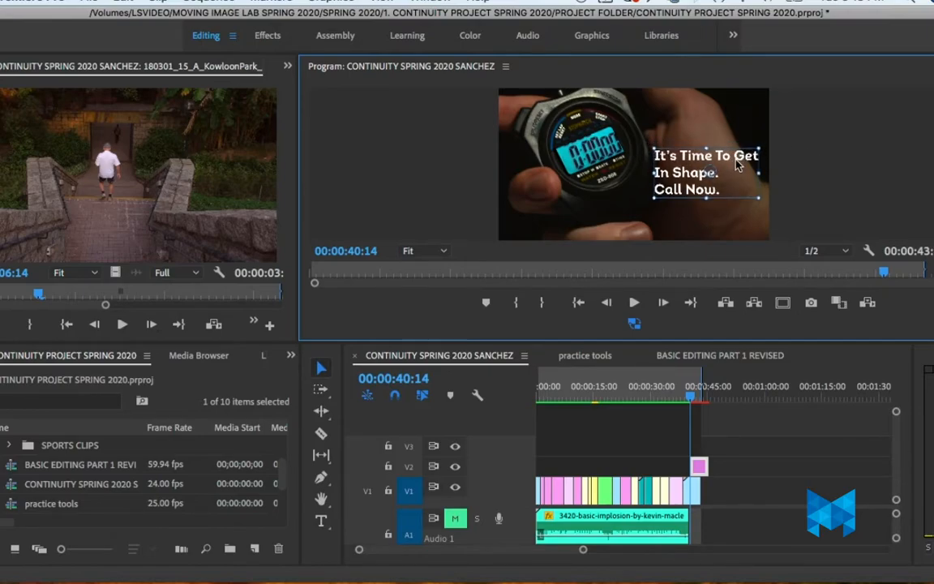
Step: Select the title's graphic clip on V2 and show its Effect Controls
left_click(321, 369)
left_click(700, 468)
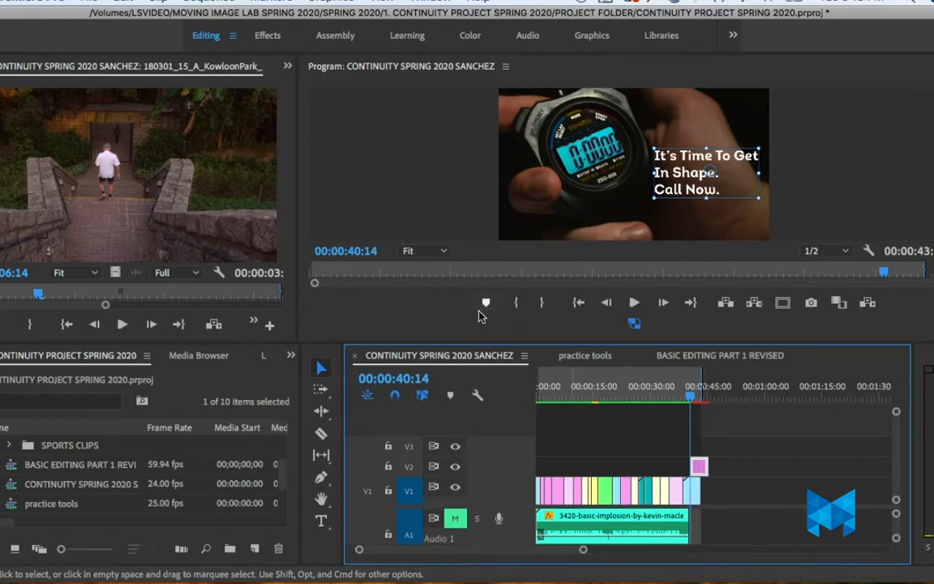
left_click(286, 67)
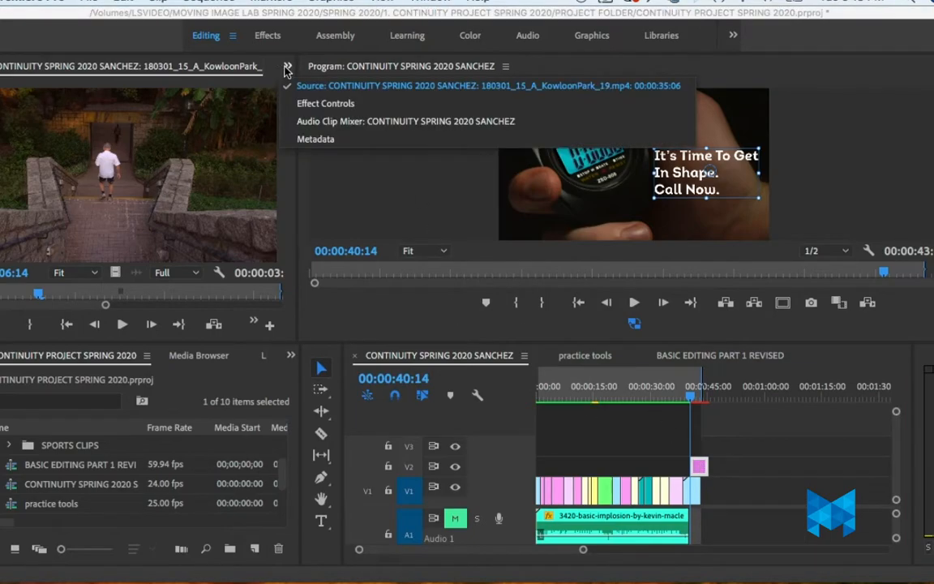
left_click(308, 104)
left_click(735, 473)
left_click(691, 465)
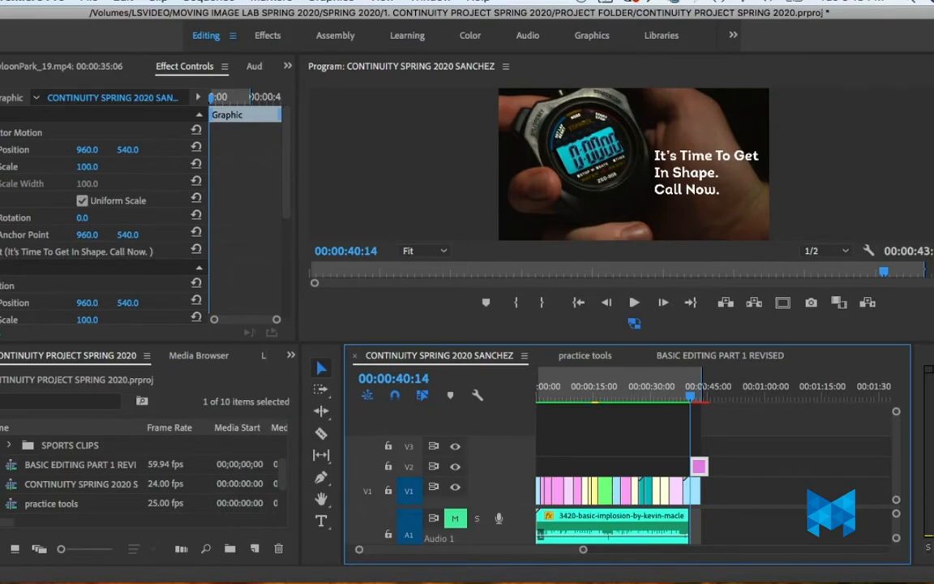
Step: Expand the title's text properties, change the font to Avenir and set the font size to 114
left_click(0, 252)
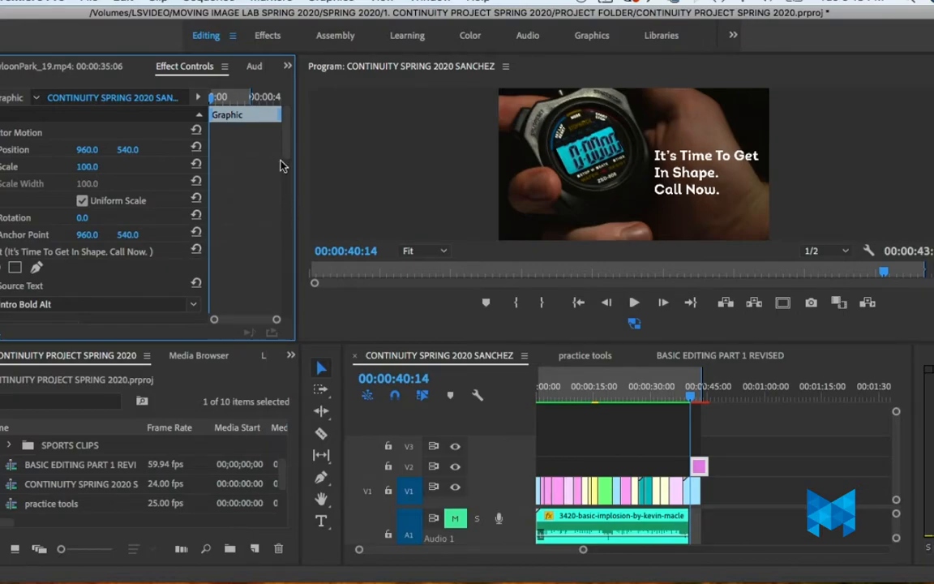
left_click_drag(286, 152, 286, 179)
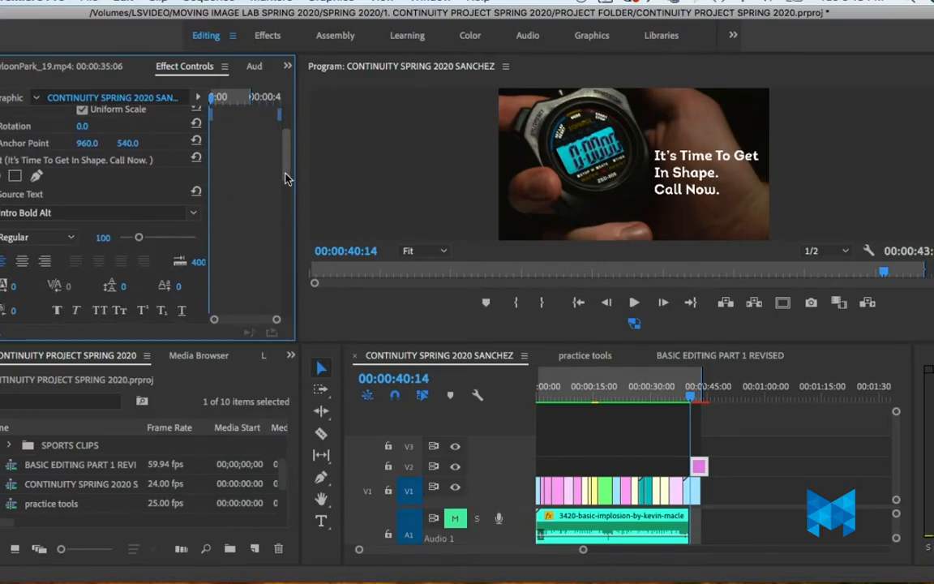
left_click(139, 213)
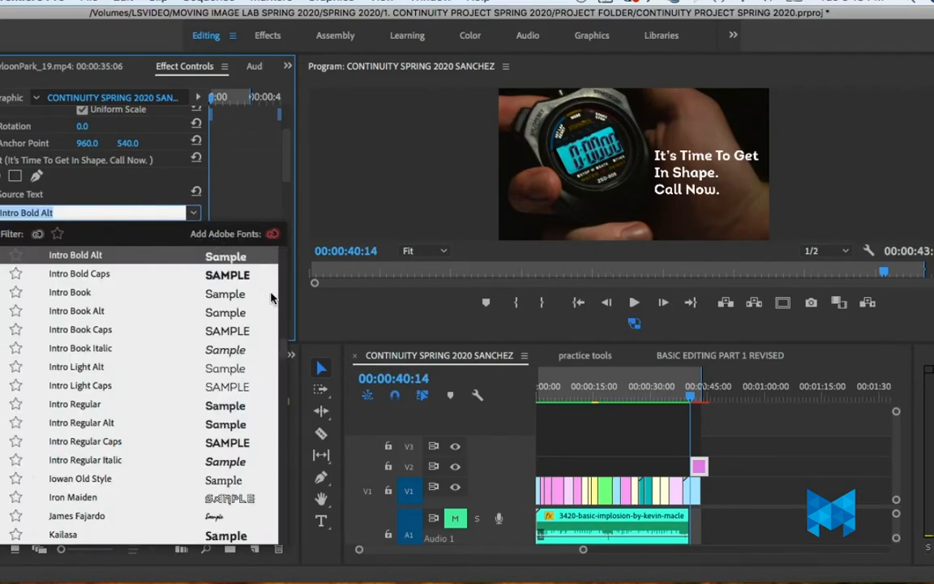
left_click_drag(282, 350, 280, 284)
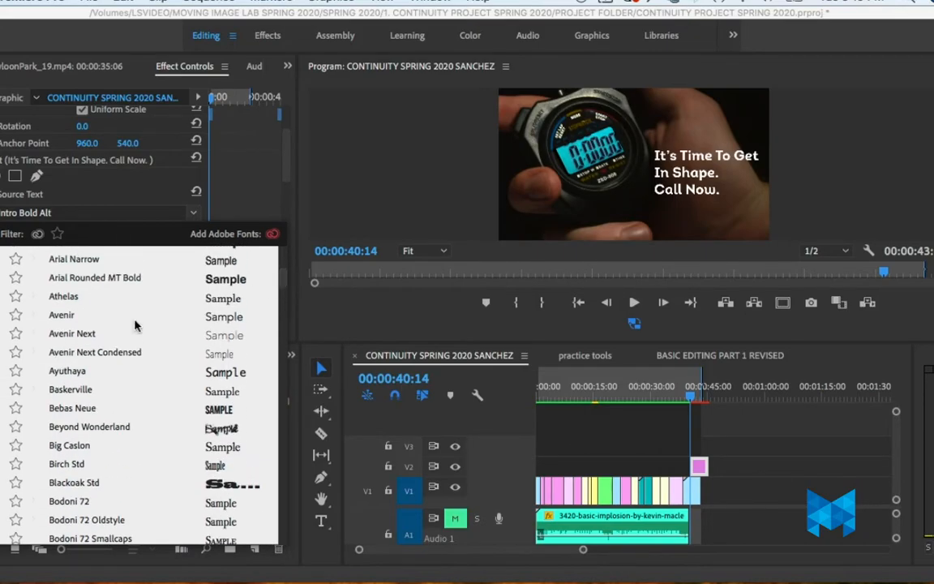
left_click(58, 309)
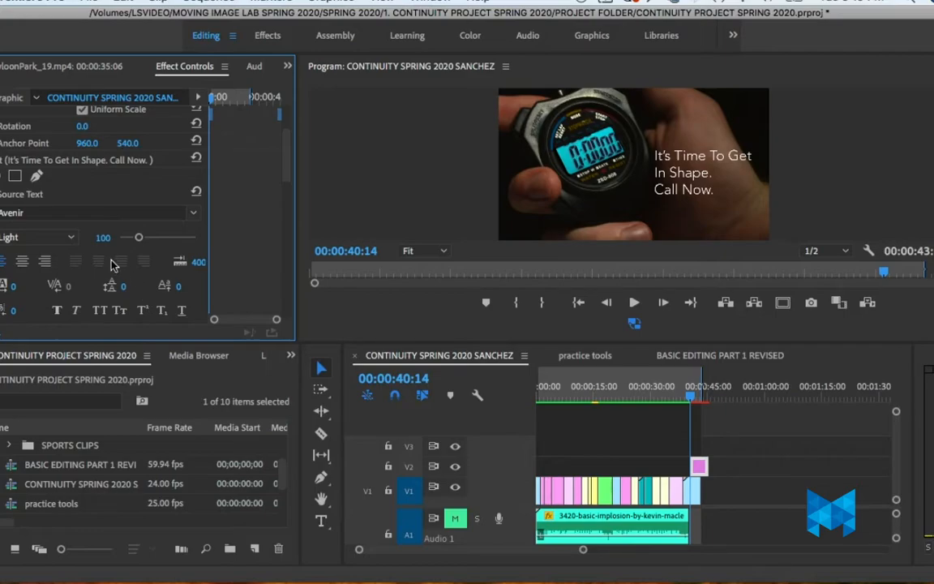
left_click_drag(139, 239, 142, 244)
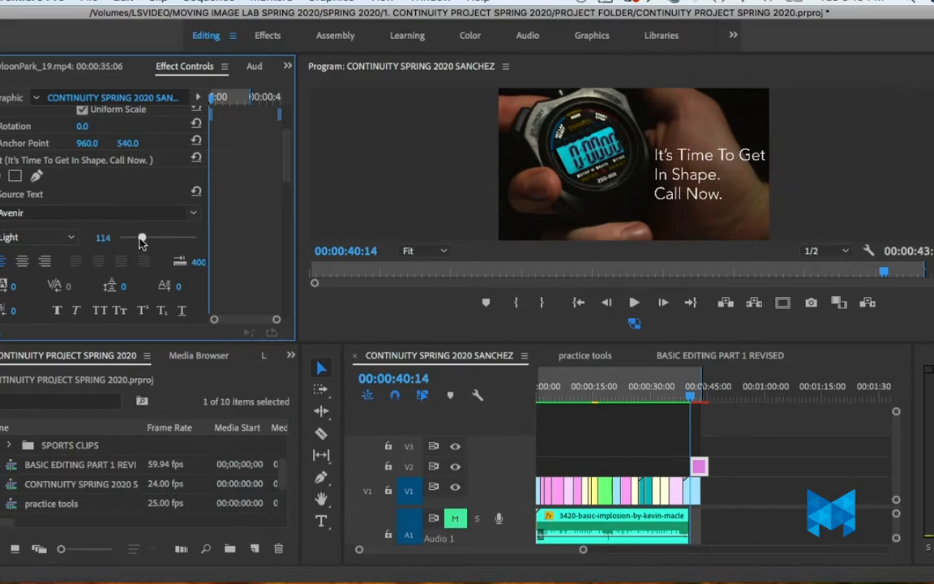
Step: Rearrange the title's line breaks so the second line reads "Get In Shape."
left_click(735, 158)
double_click(736, 159)
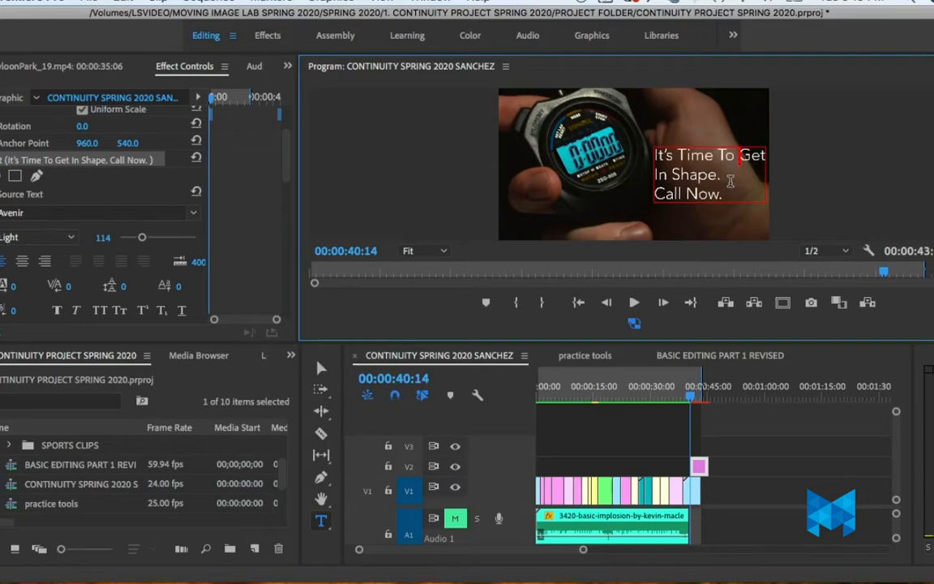
key("Return")
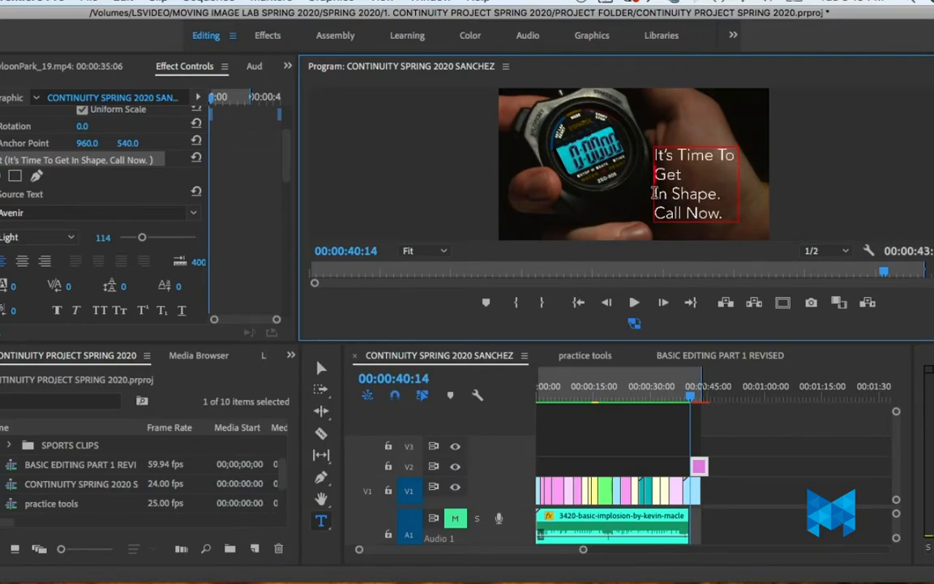
key("BackSpace")
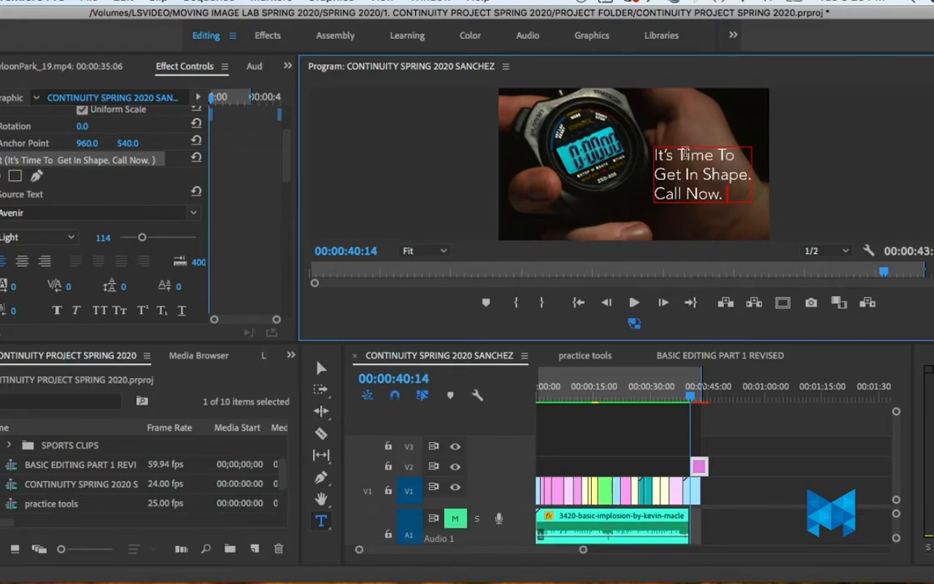
Step: Try lowercase first letters for the title words "time", "to", "get" and "shape"
left_click(685, 154)
key("BackSpace")
type("t")
left_click(724, 155)
key("BackSpace")
type("t")
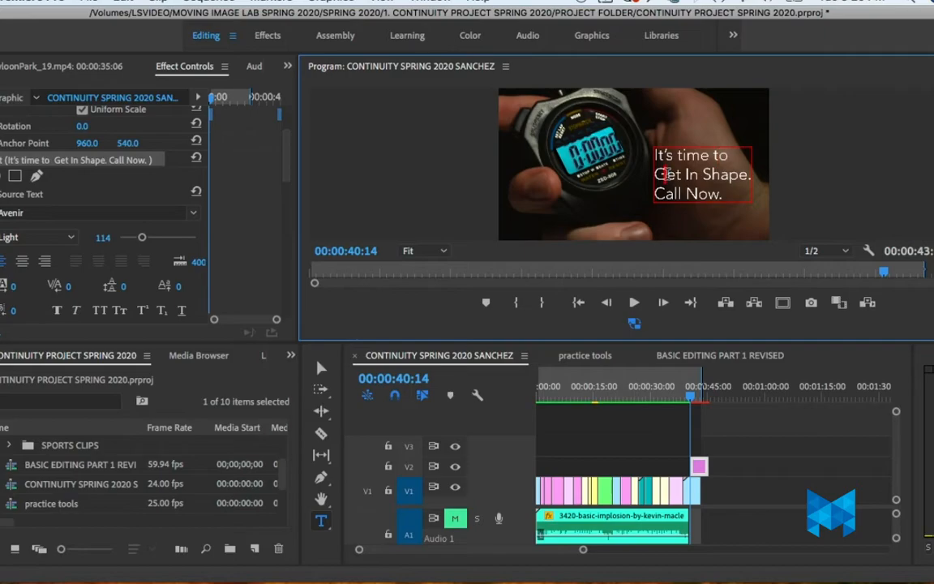
left_click(664, 174)
key("BackSpace")
type("g")
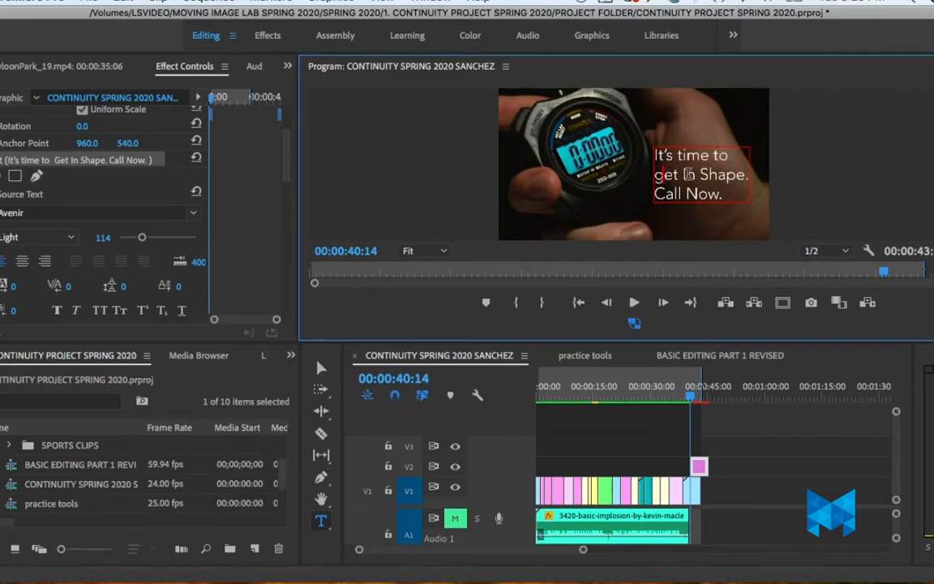
left_click(708, 173)
key("BackSpace")
type("s")
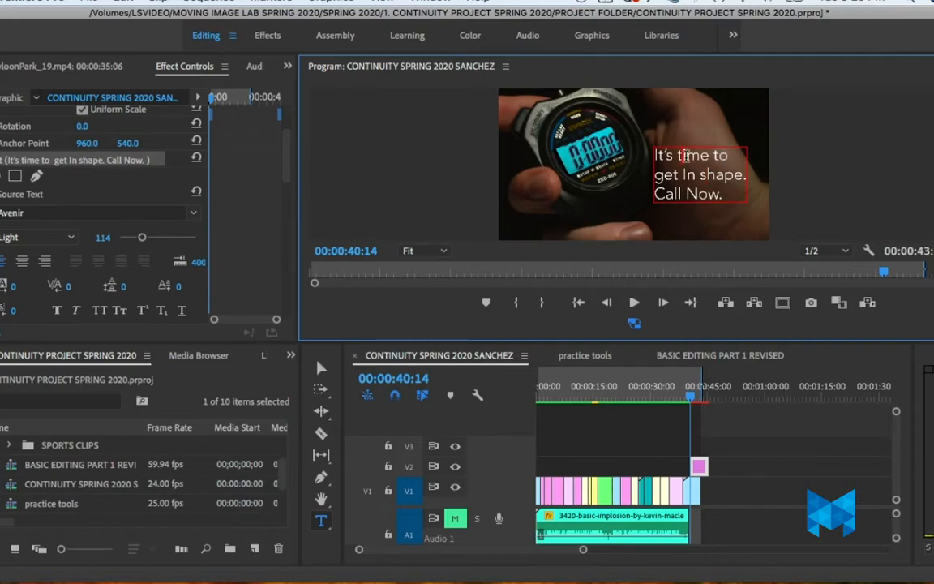
Step: Restore the capital first letters of "Time", "To", "Get" and "Shape" in the title
key("BackSpace")
type("T")
left_click(724, 154)
key("BackSpace")
key("BackSpace")
type("To")
left_click(656, 176)
key("Delete")
type("G")
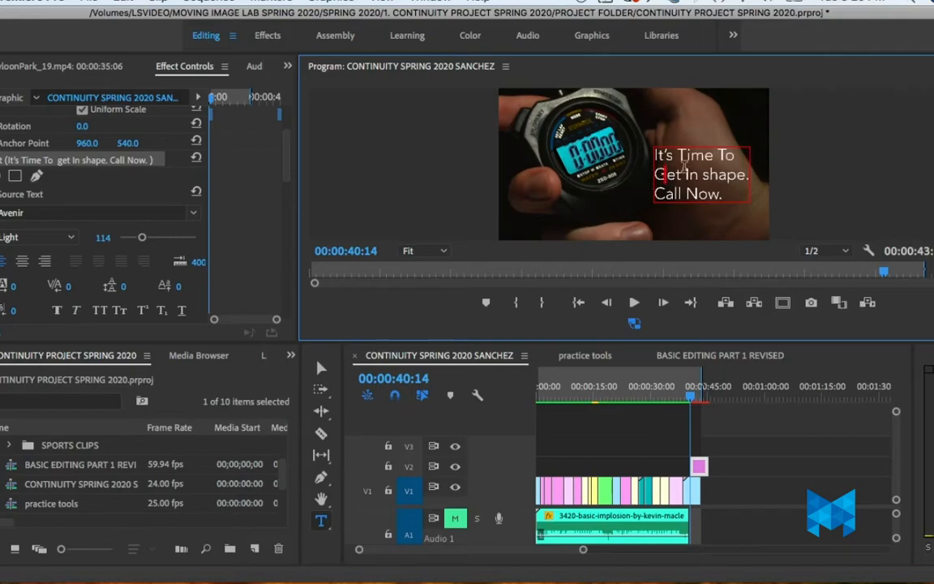
key("BackSpace")
type("S")
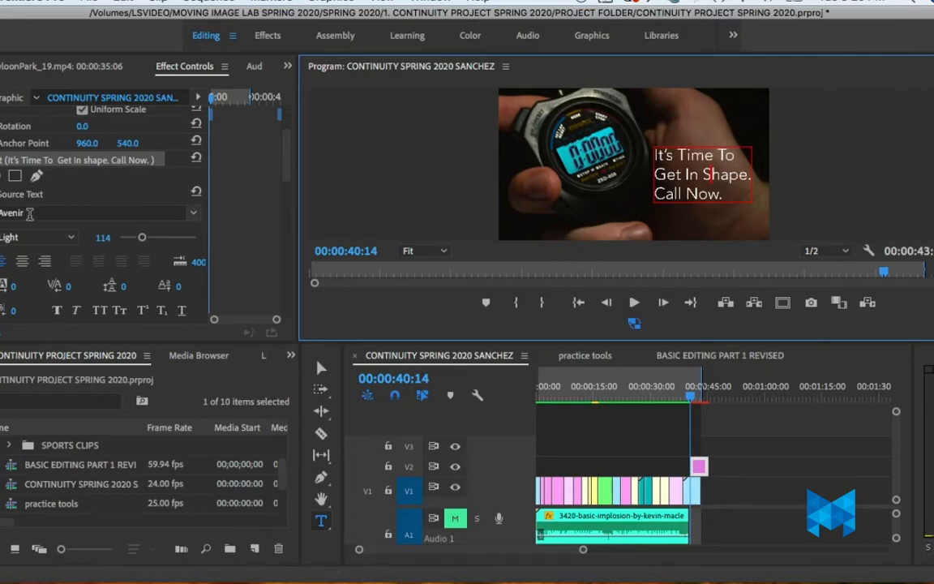
Step: Select all of the title's text and set its font size to 131
left_click_drag(142, 238, 134, 240)
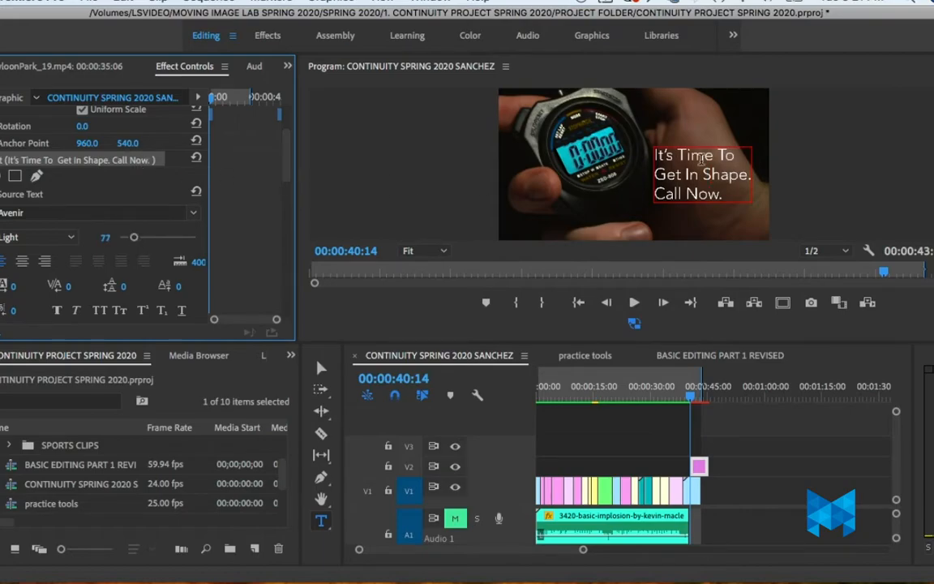
left_click(656, 158)
mouse_move(655, 154)
left_mouse_down()
mouse_move(715, 187)
mouse_move(661, 176)
mouse_move(655, 156)
left_mouse_up()
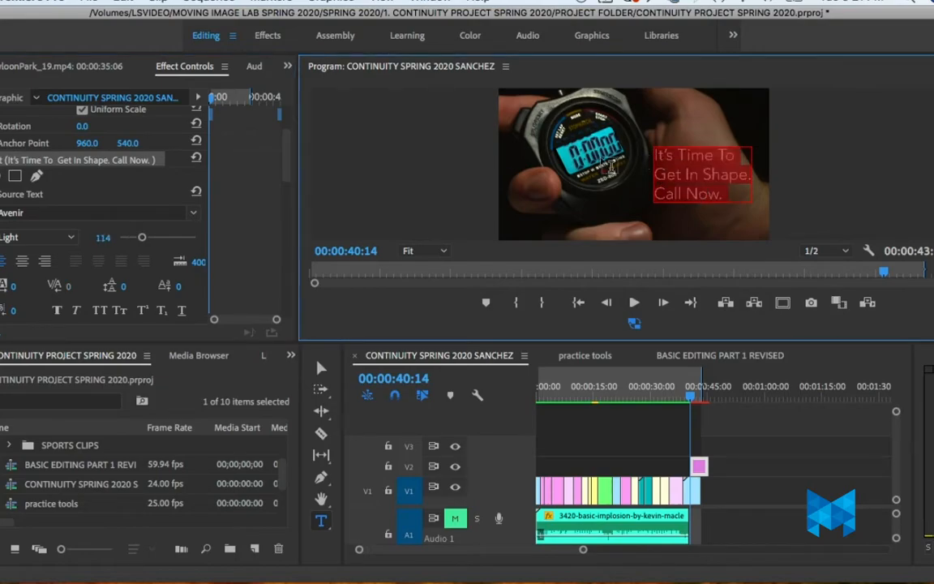
left_click_drag(140, 238, 145, 241)
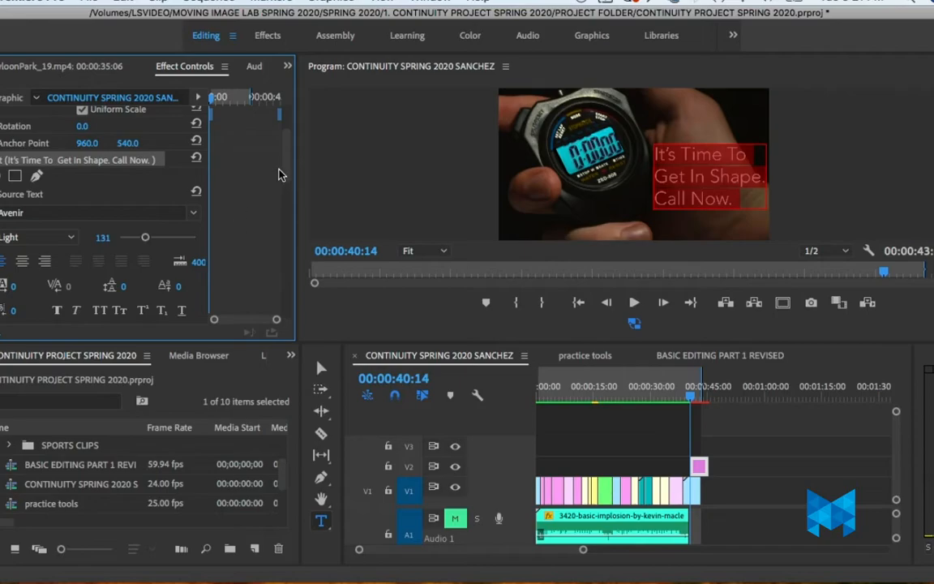
Step: Center-align the three lines of the title text
scroll(286, 191, "down", 3)
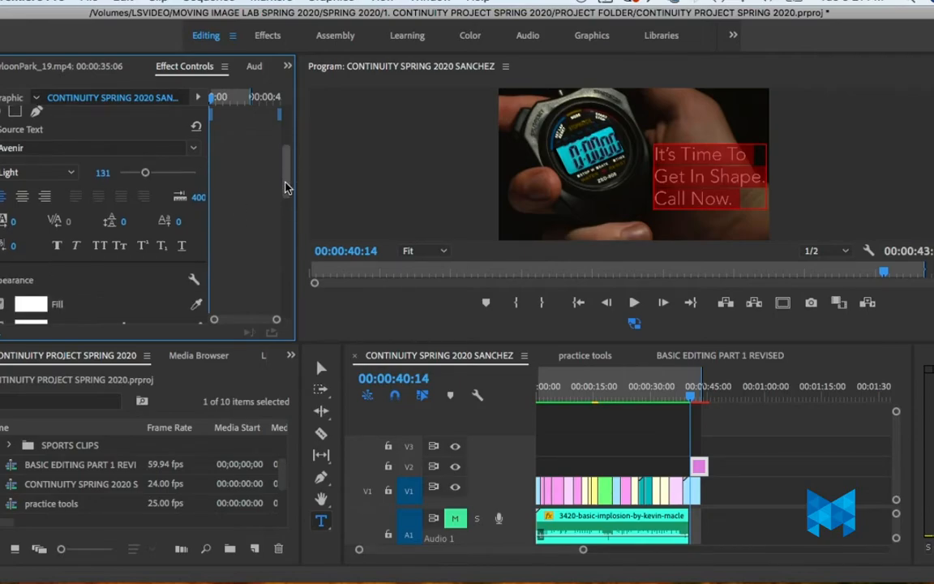
mouse_move(284, 190)
left_mouse_down()
mouse_move(285, 166)
mouse_move(285, 180)
left_mouse_up()
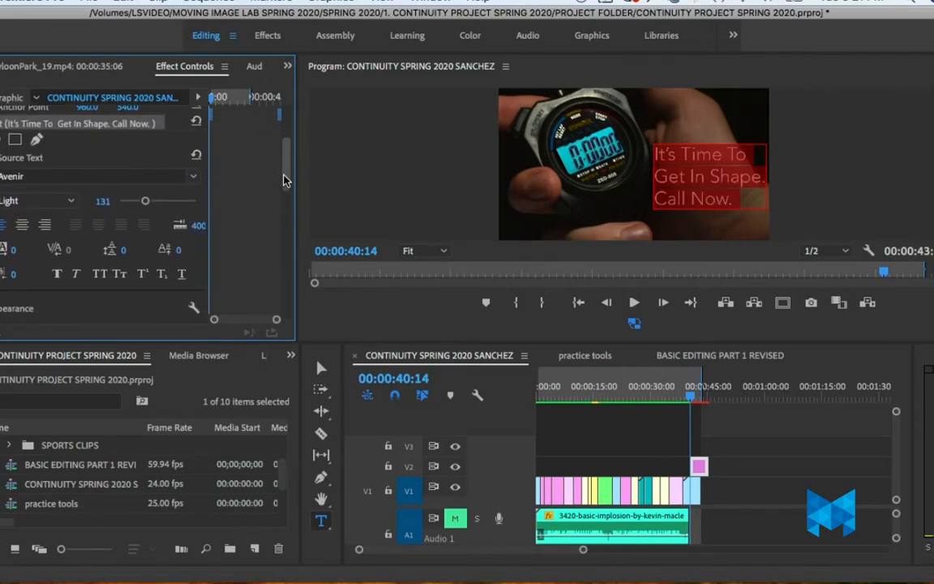
left_click(23, 226)
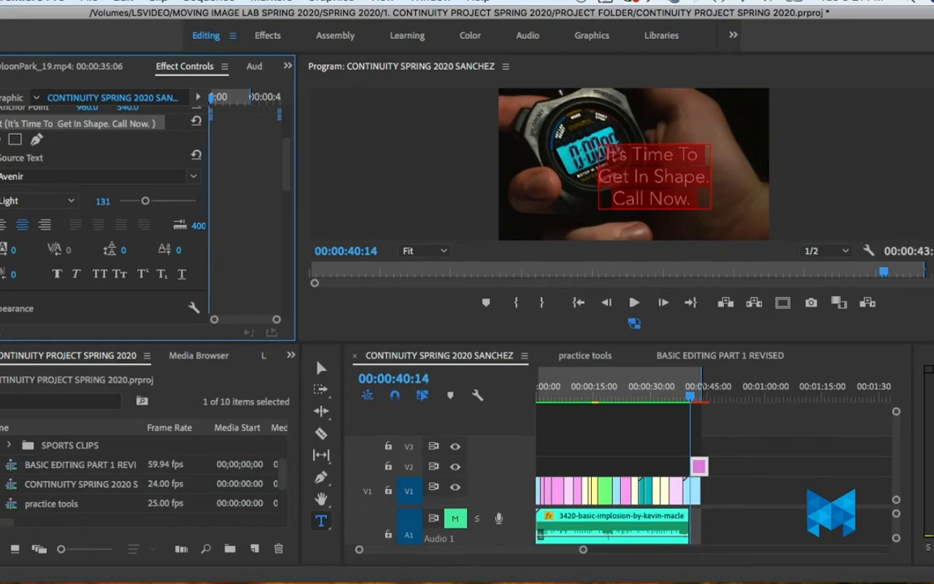
Step: Set the title text's tracking to 11 and its leading to 13
mouse_move(13, 249)
left_mouse_down()
mouse_move(55, 250)
mouse_move(13, 250)
left_mouse_up()
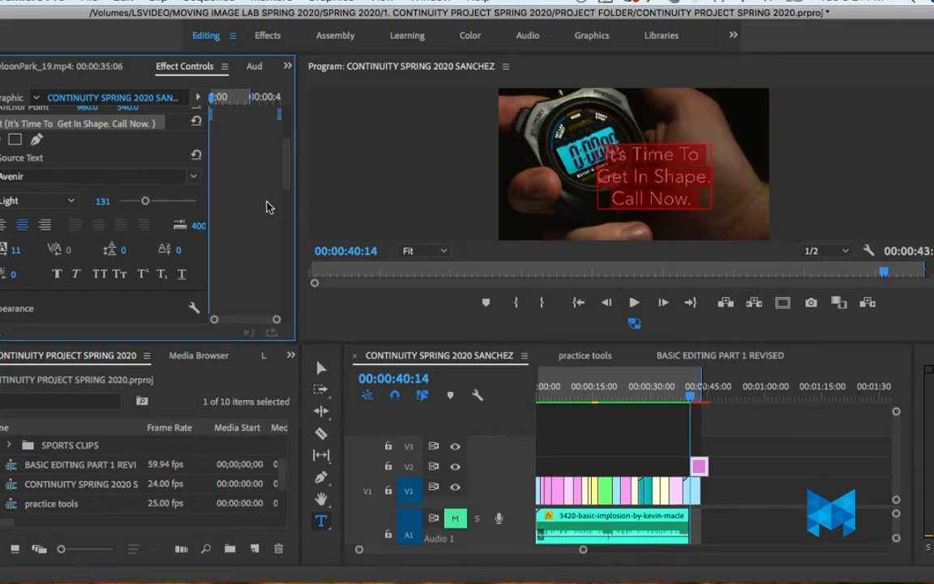
scroll(286, 181, "down", 1)
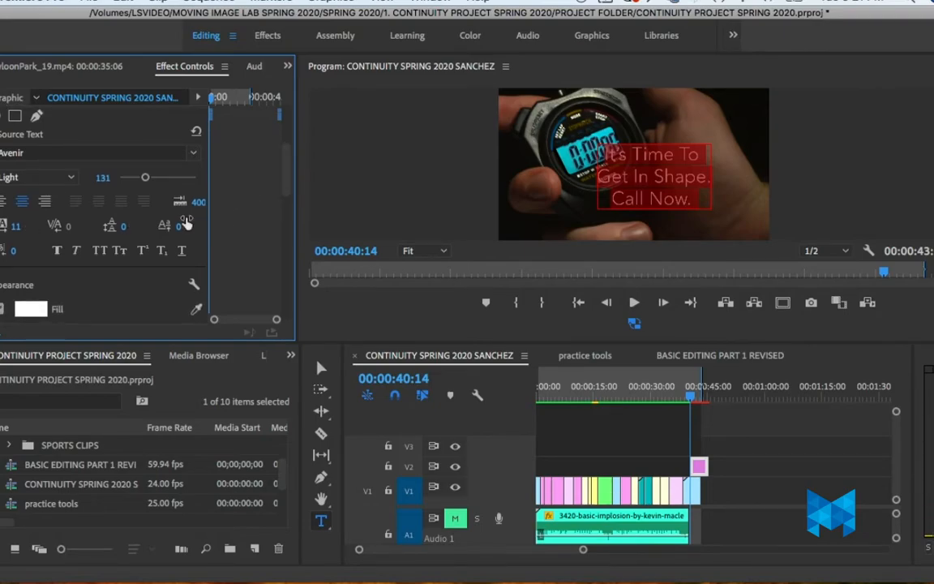
mouse_move(119, 229)
left_mouse_down()
mouse_move(140, 230)
mouse_move(120, 227)
left_mouse_up()
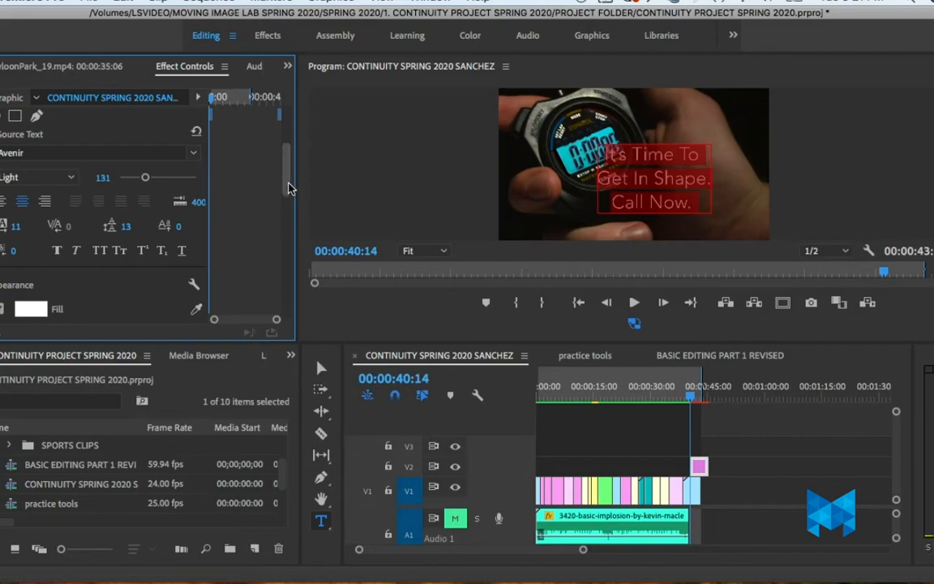
left_click_drag(286, 187, 284, 209)
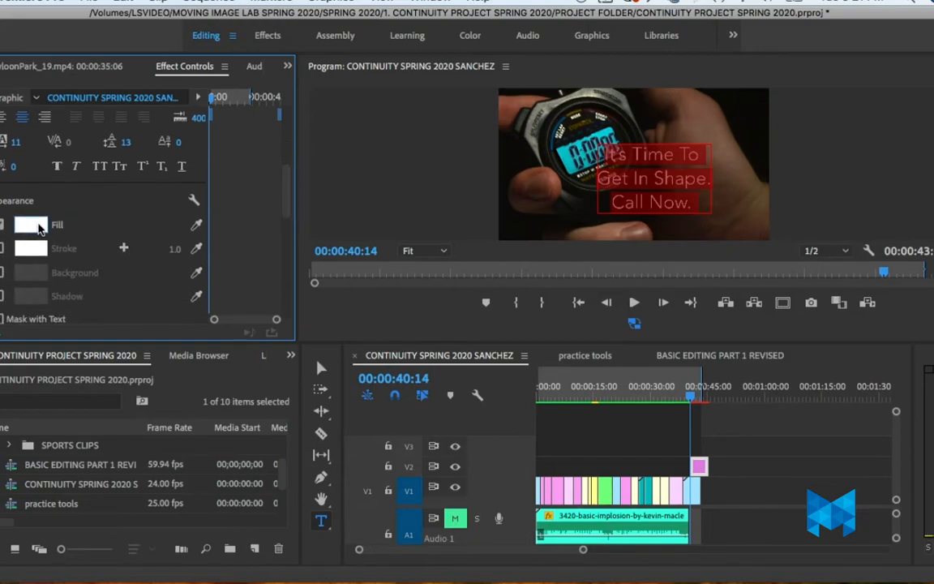
Step: Turn on the shadow for the title text and set the title's horizontal position to 1788.3
left_click_drag(288, 209, 290, 217)
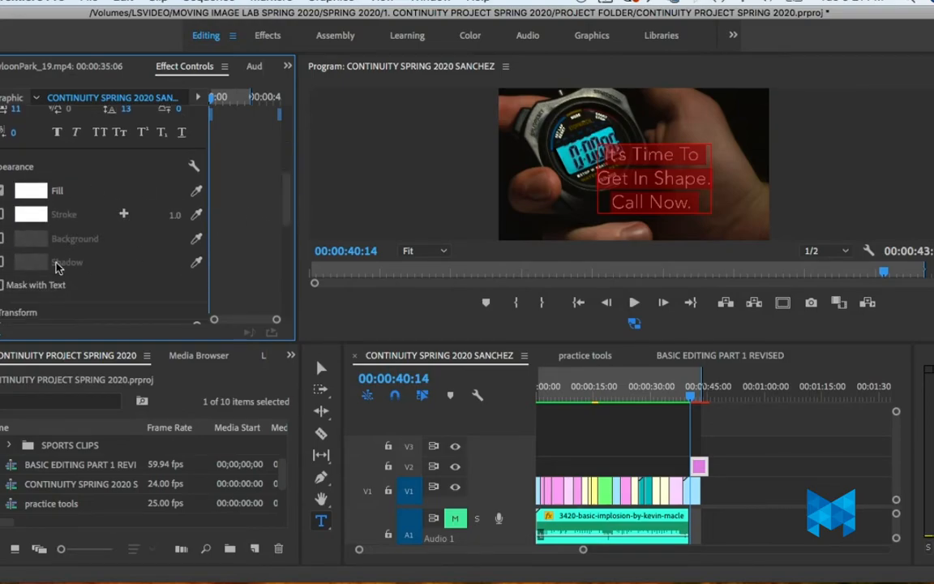
left_click(1, 263)
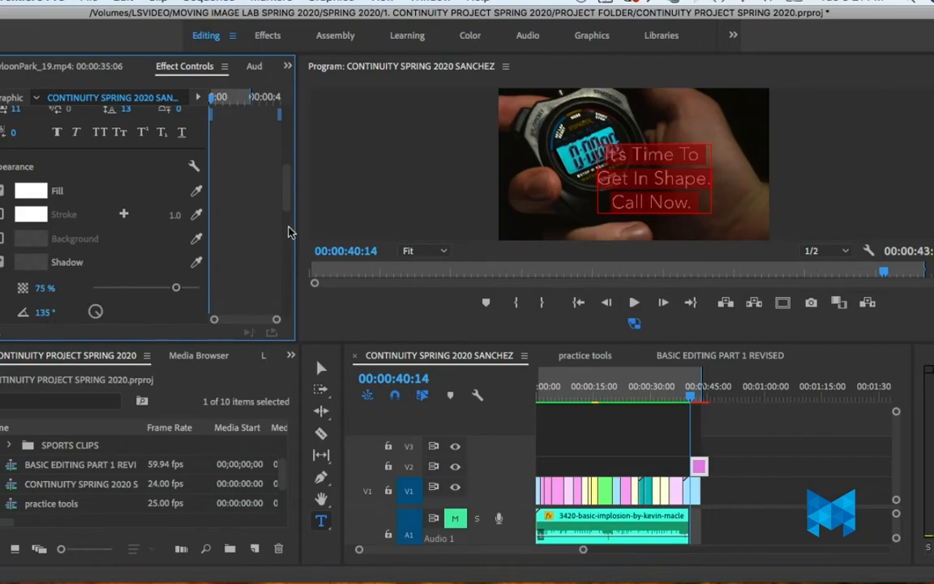
left_click_drag(288, 202, 300, 242)
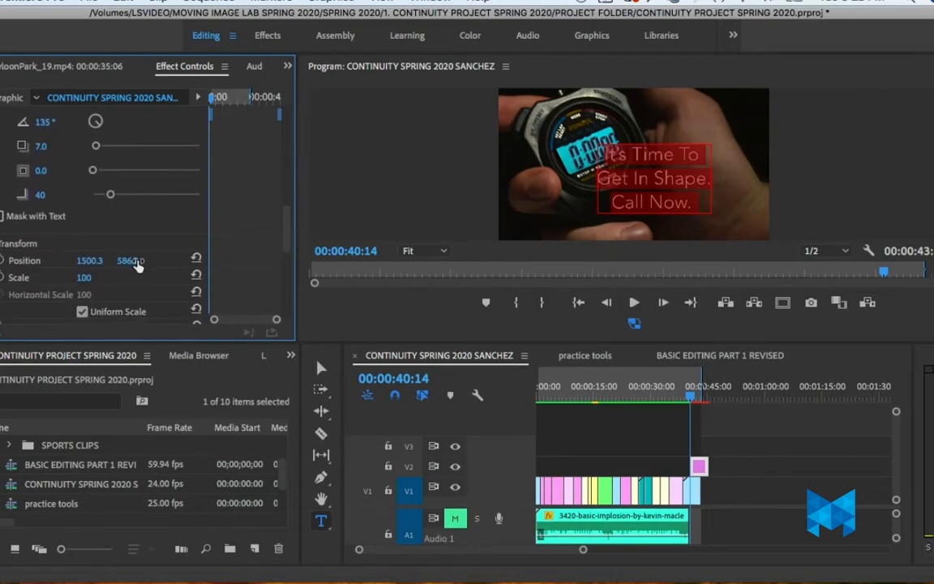
left_click_drag(89, 261, 337, 260)
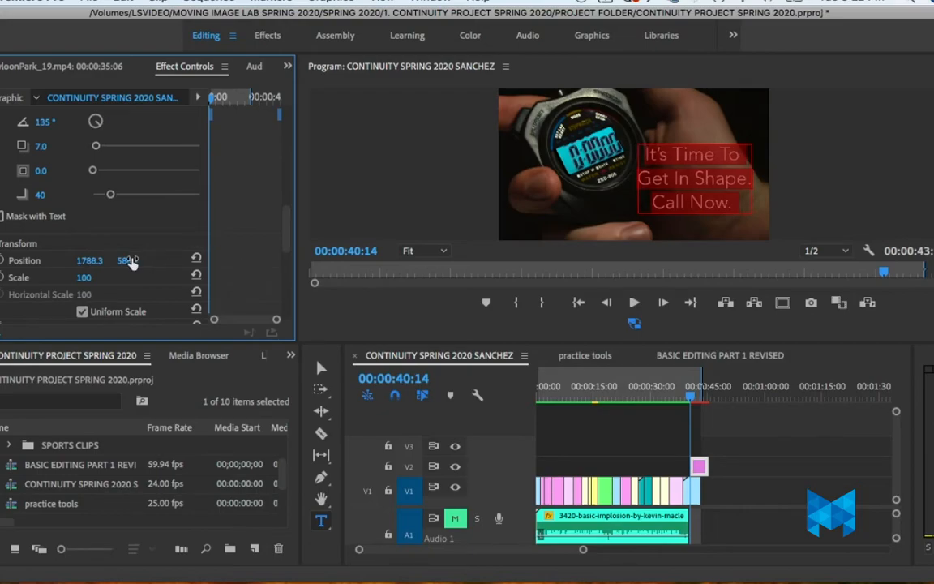
left_click(476, 156)
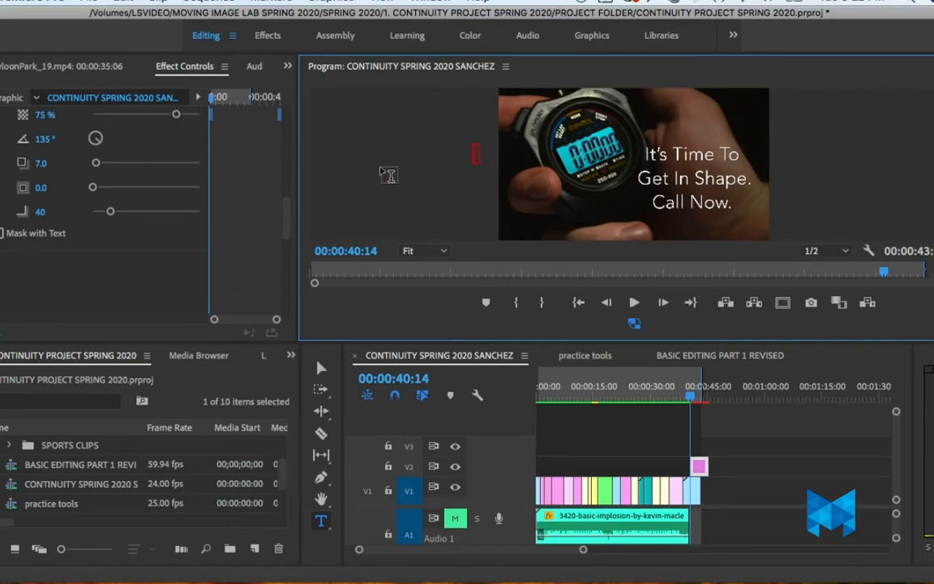
left_click_drag(286, 216, 302, 142)
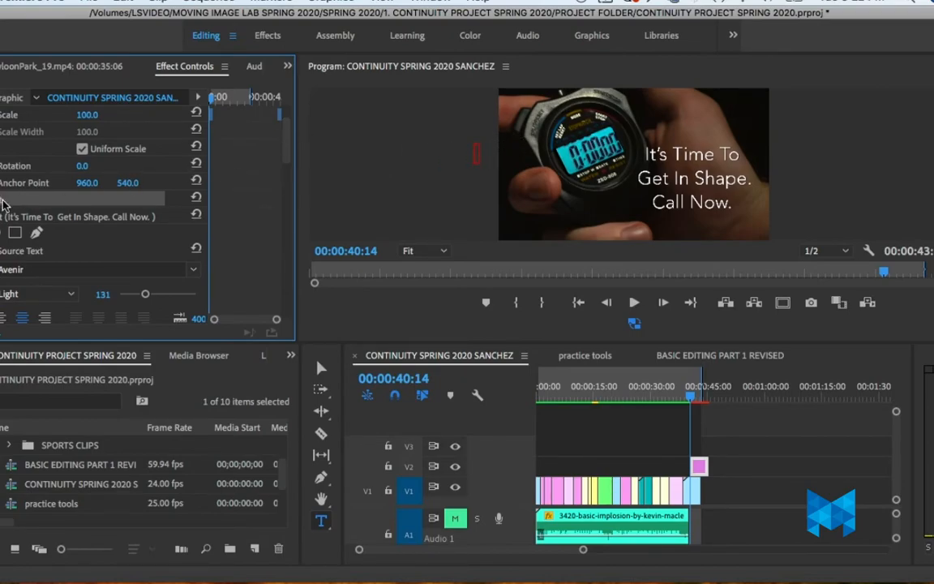
key("Delete")
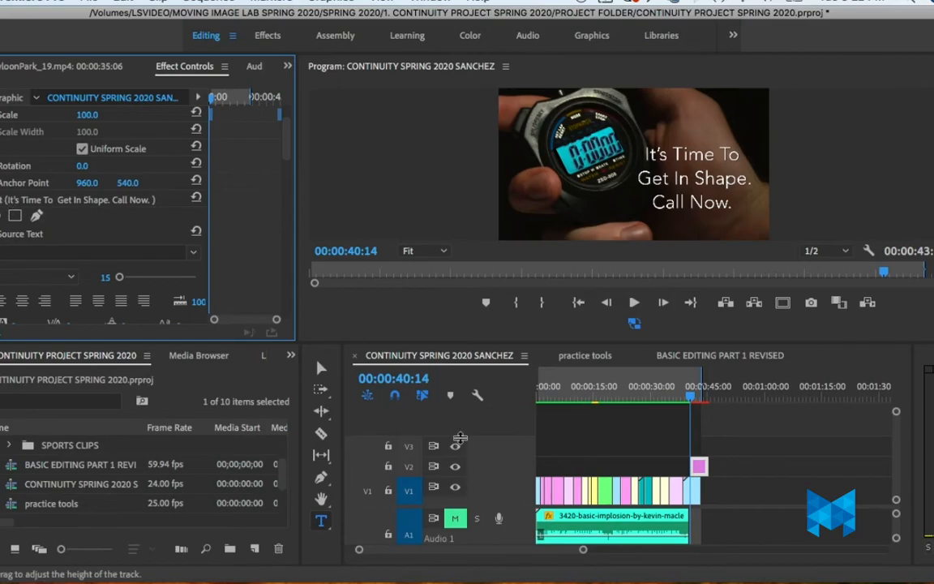
Step: Play the sequence's ending from 00:00:38:16 to review the title, and return the playhead to the sequence start
left_click(683, 400)
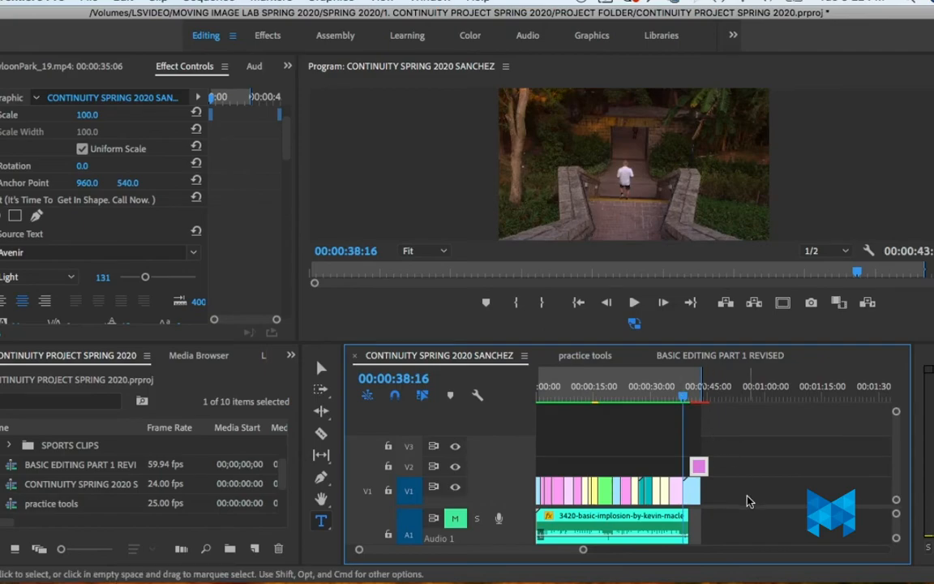
key("space")
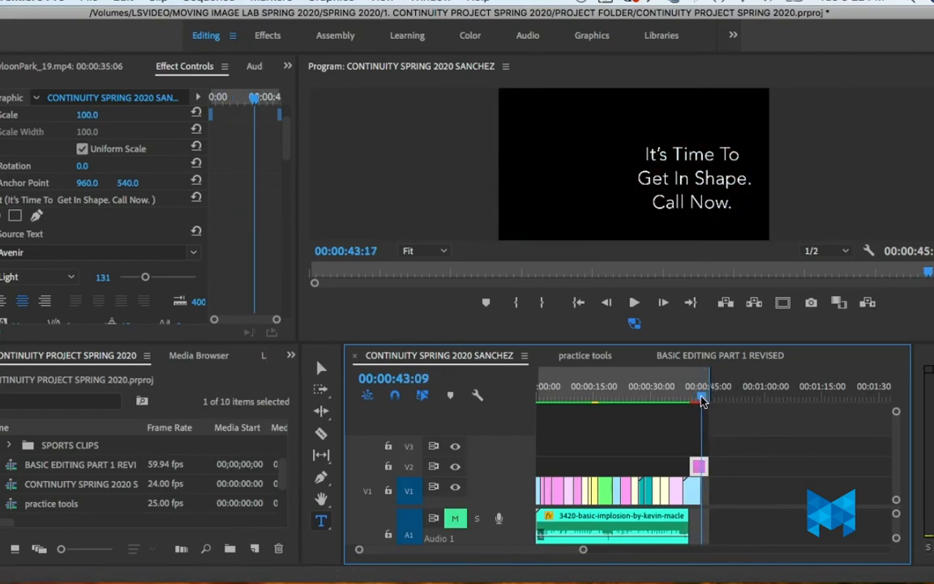
key("Home")
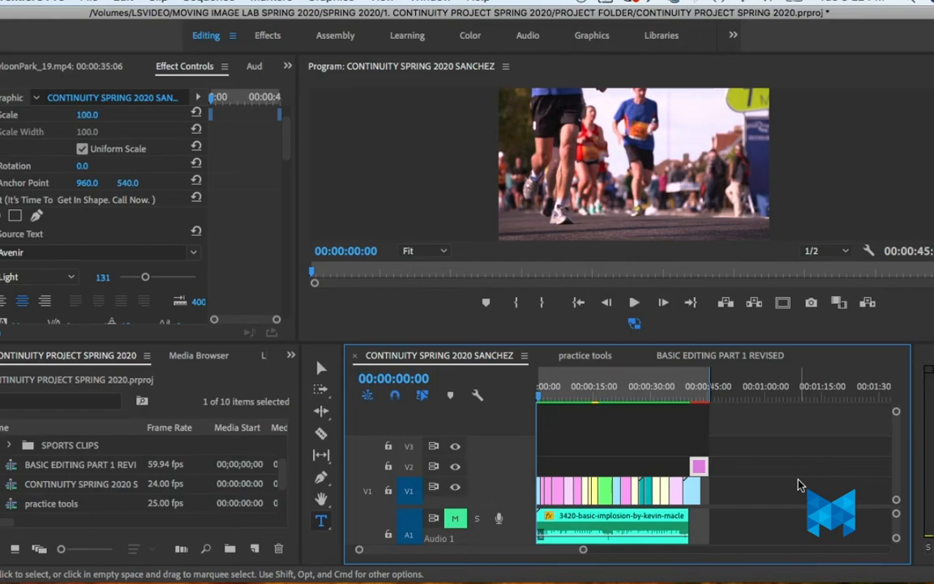